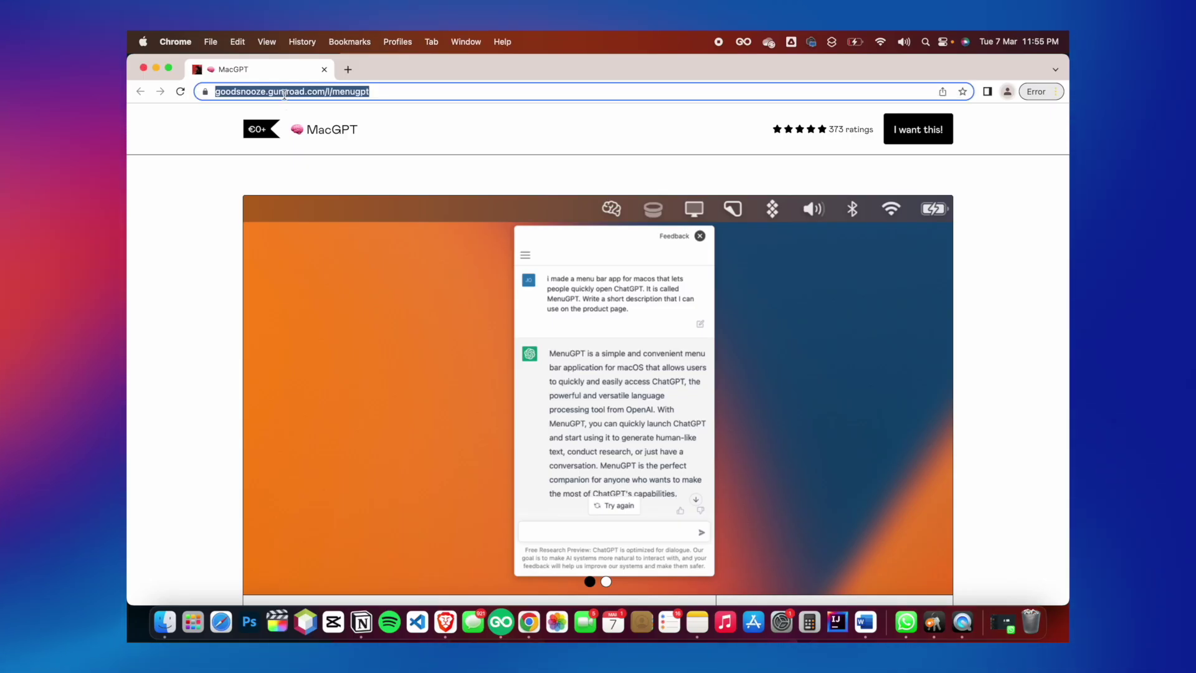
click(361, 91)
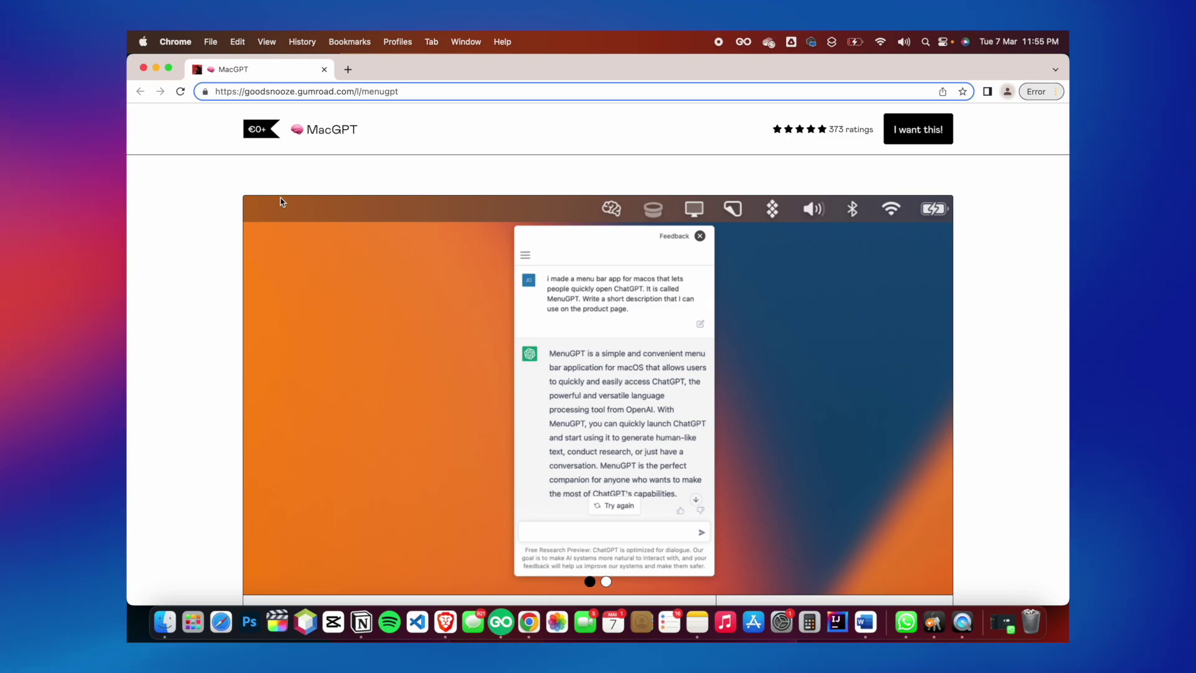
scroll(281, 202, down, 5)
scroll(280, 202, down, 5)
scroll(283, 205, up, 2)
scroll(285, 210, up, 2)
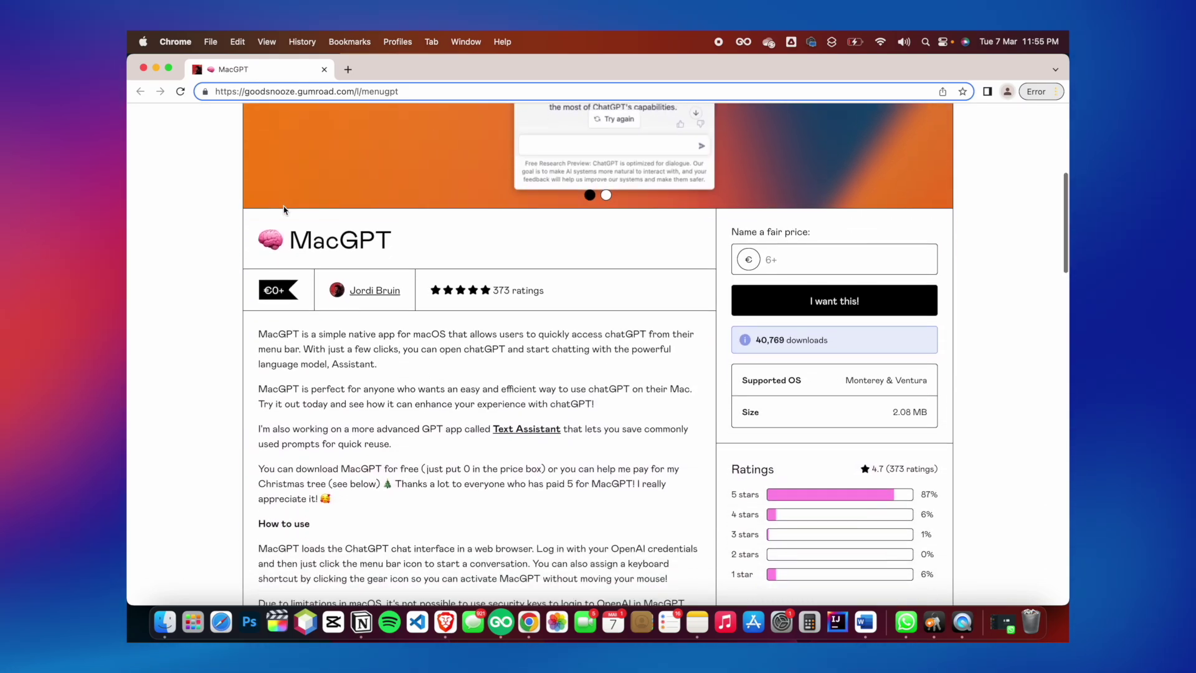
scroll(285, 210, down, 2)
scroll(286, 210, down, 3)
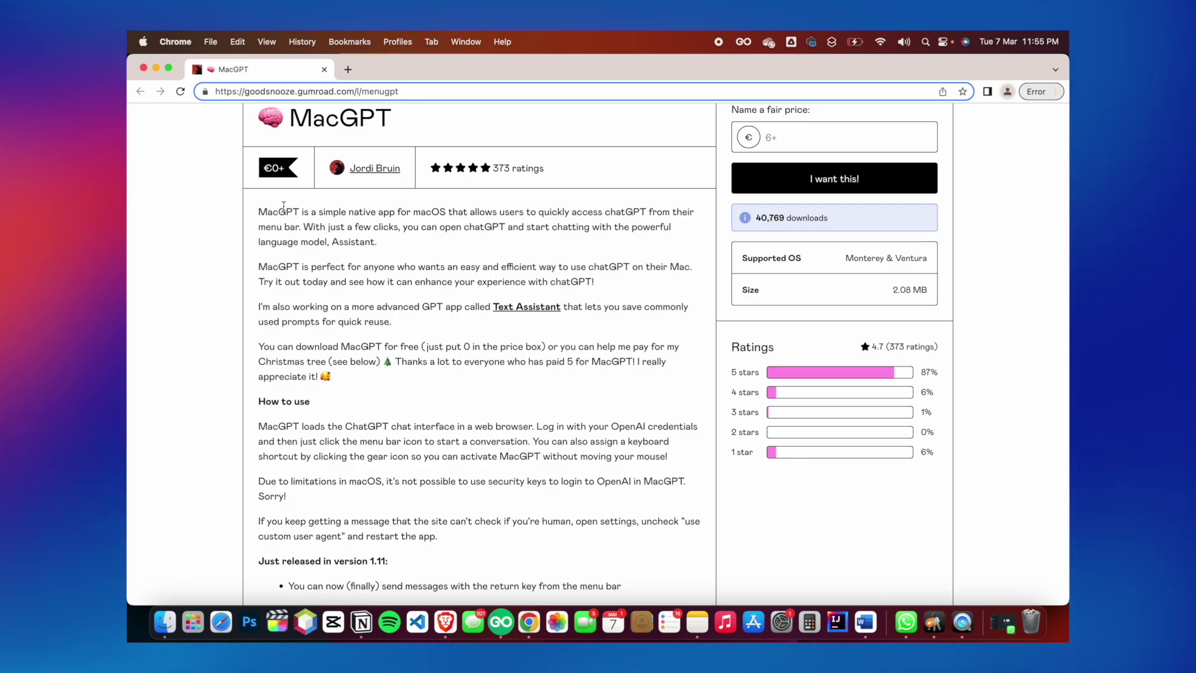
scroll(284, 205, down, 1)
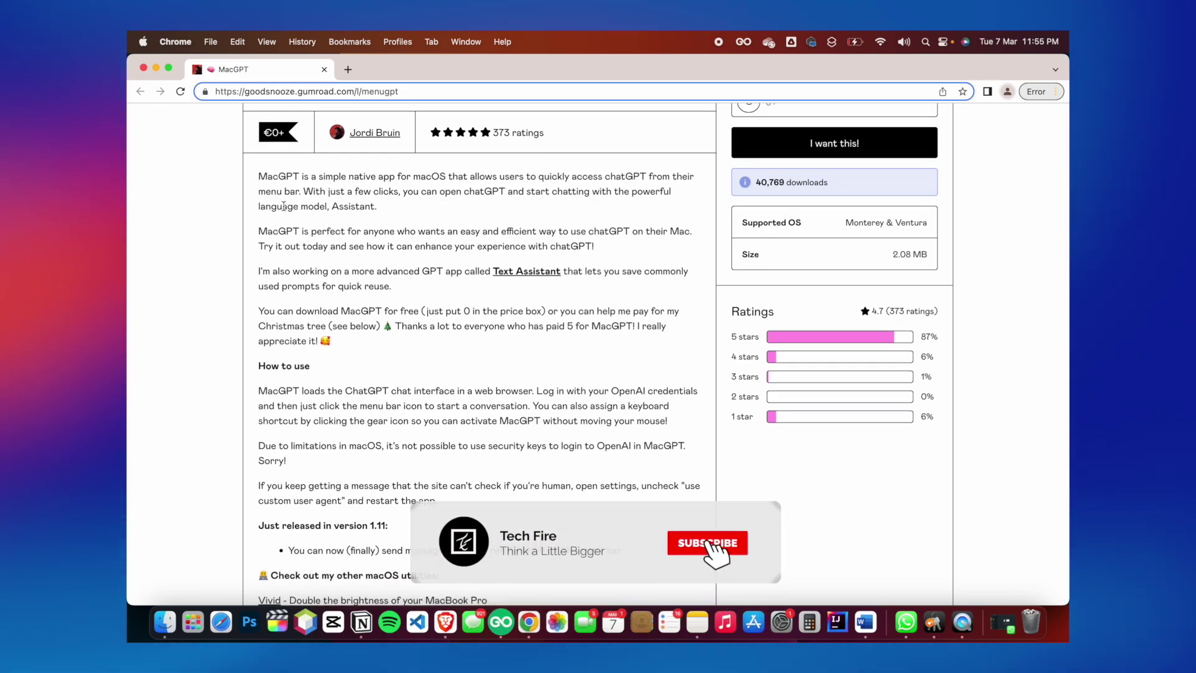
scroll(283, 206, up, 2)
scroll(283, 206, up, 3)
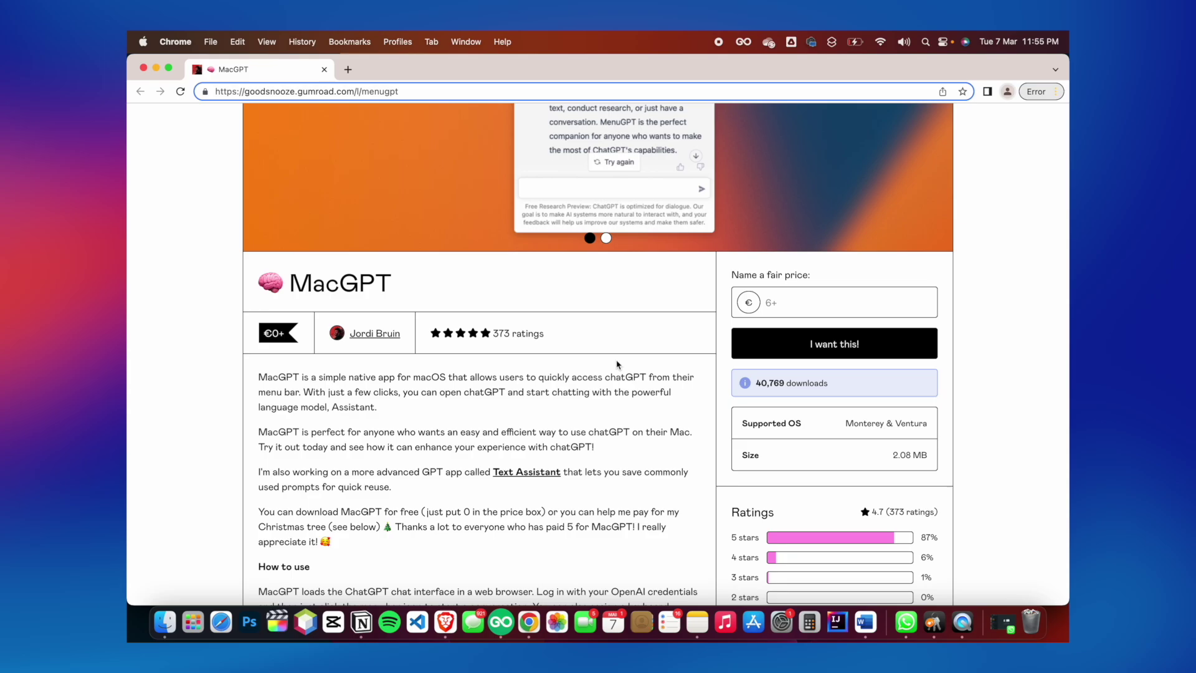
Name a price of 0 for MacGPT and add it to the checkout
click(826, 344)
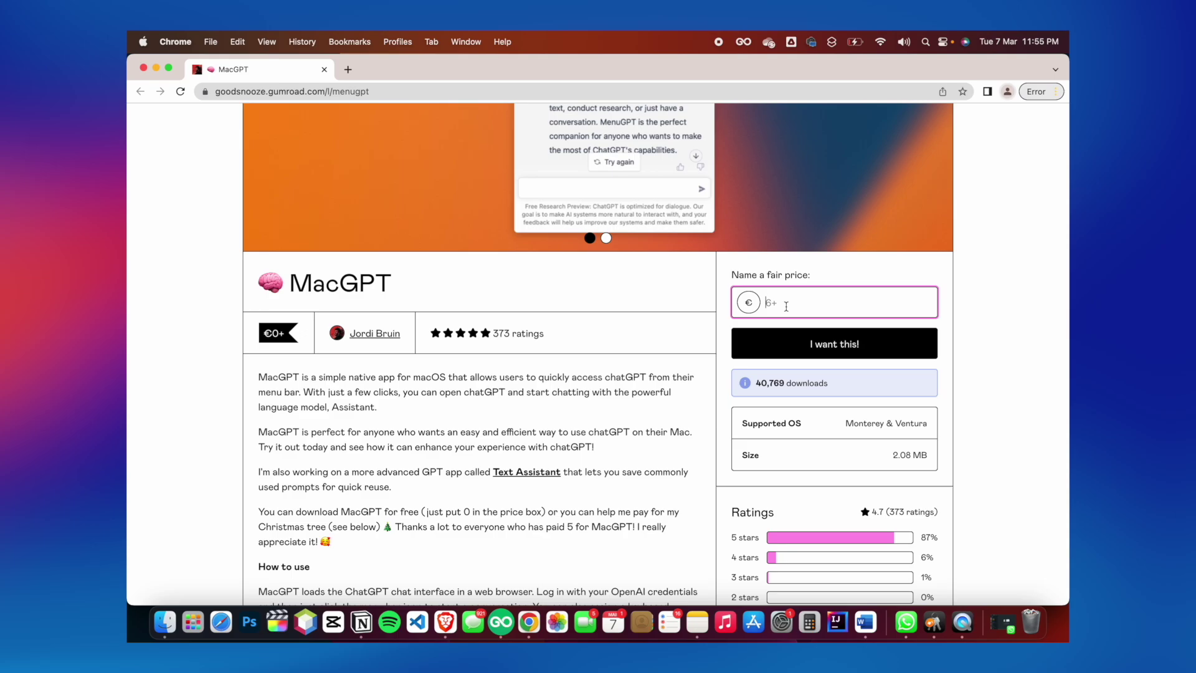
text(0)
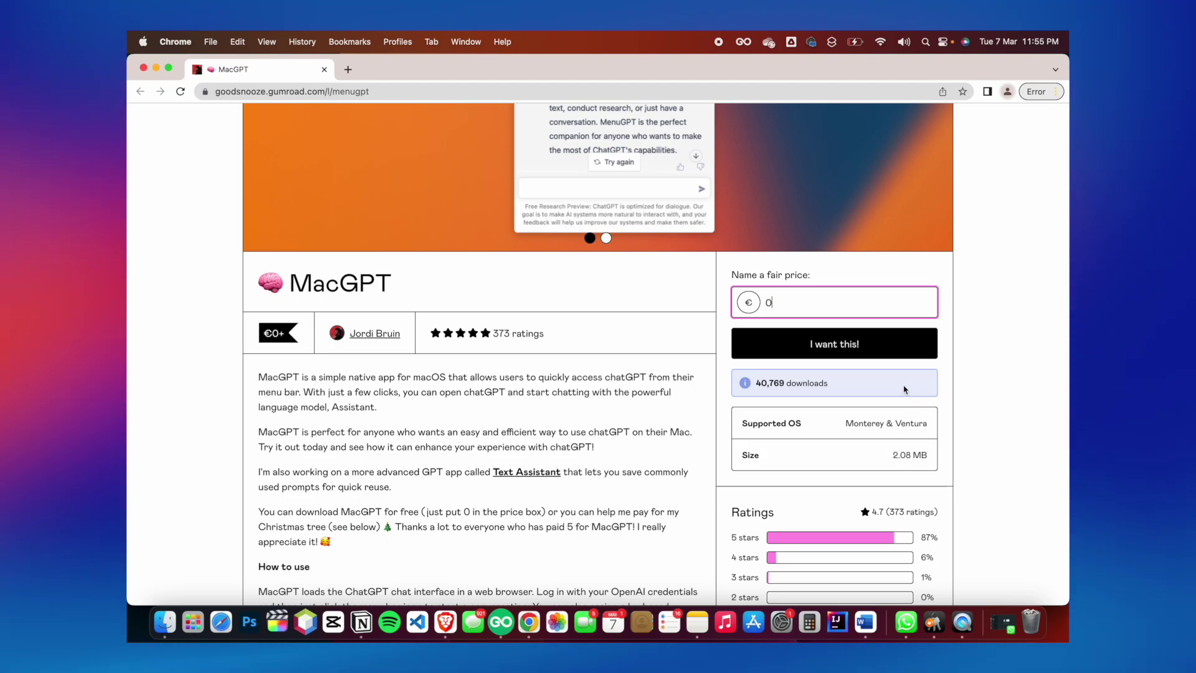
click(832, 346)
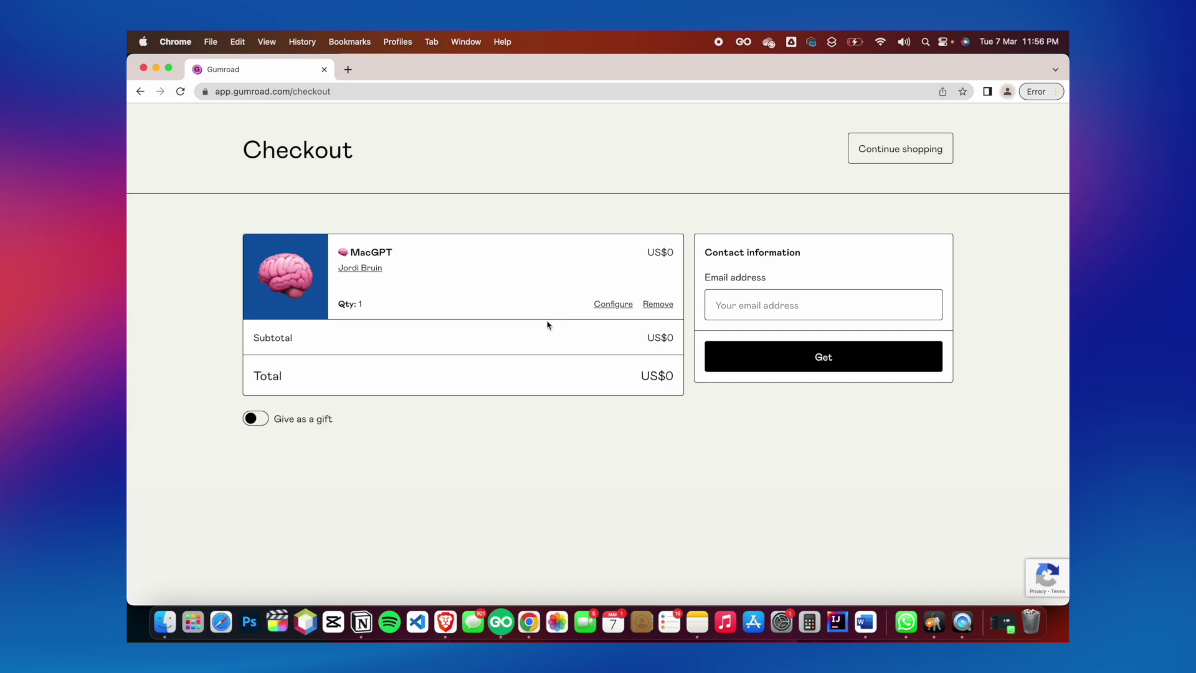
Enter the contact email and complete the free MacGPT purchase
click(753, 306)
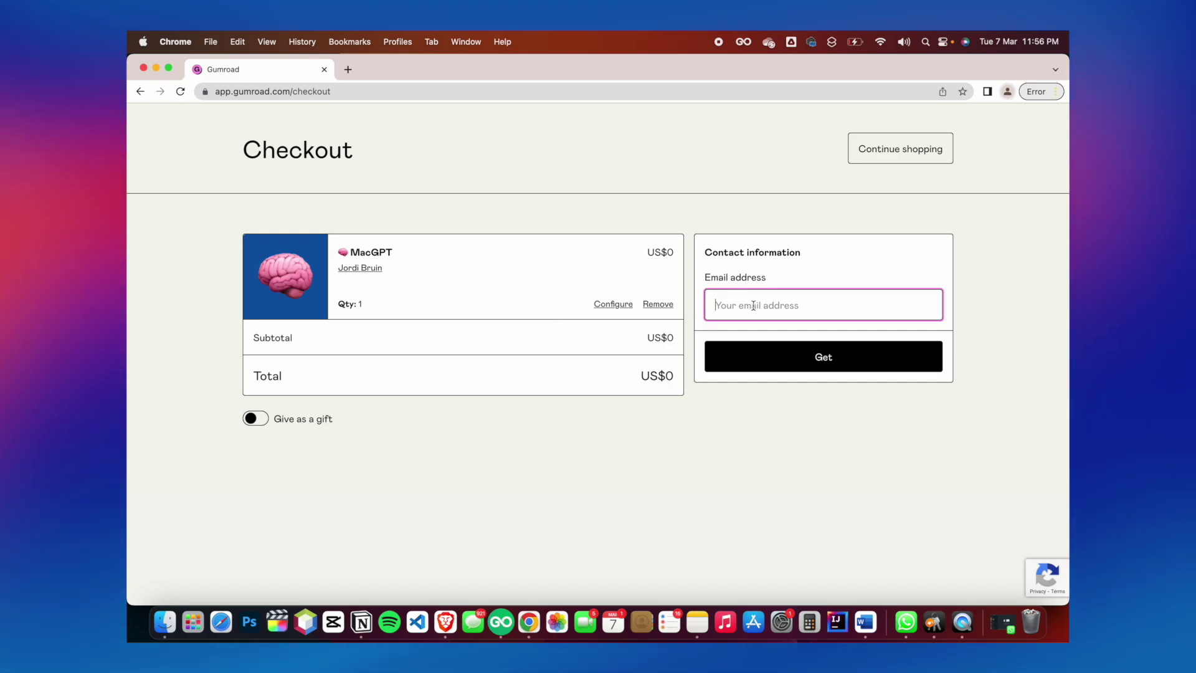
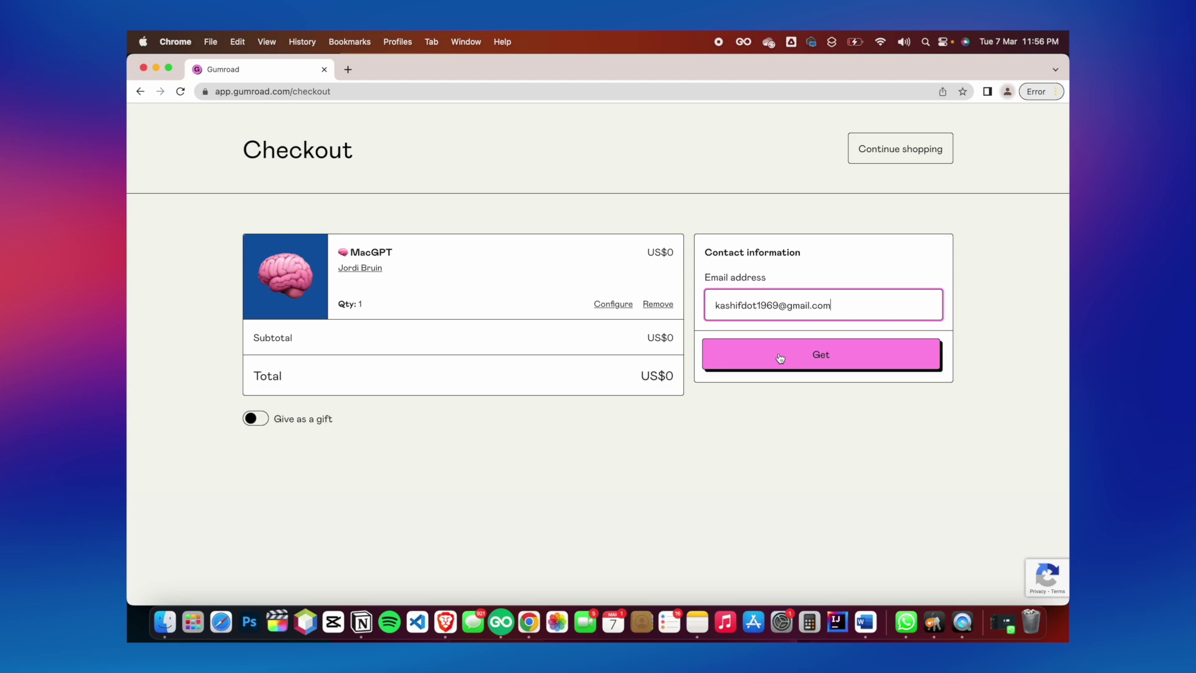
click(781, 358)
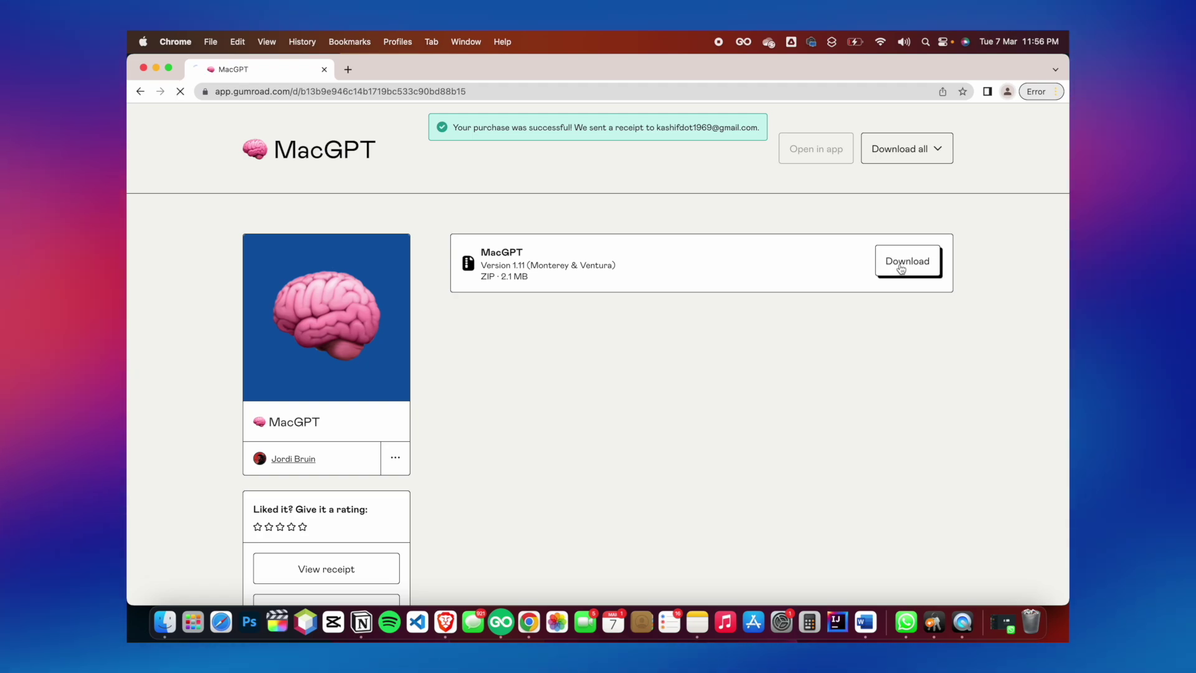
Unzip the download, move MacGPT into Applications, and close the Downloads window
click(179, 587)
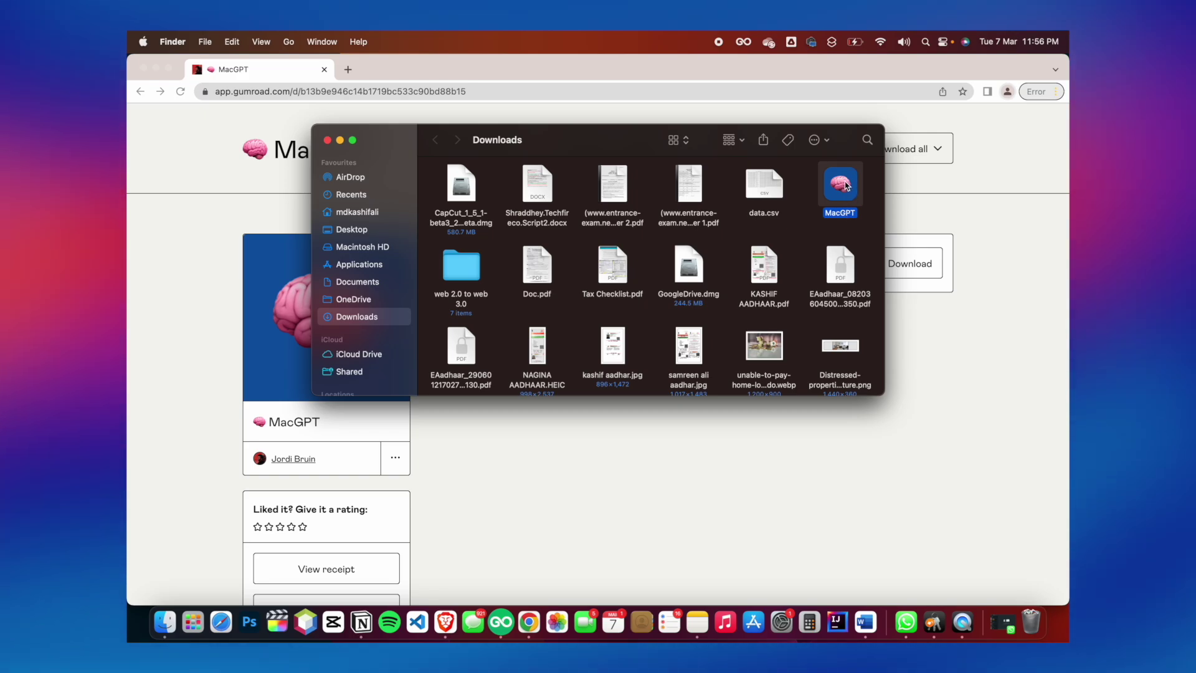
drag(846, 184, 378, 268)
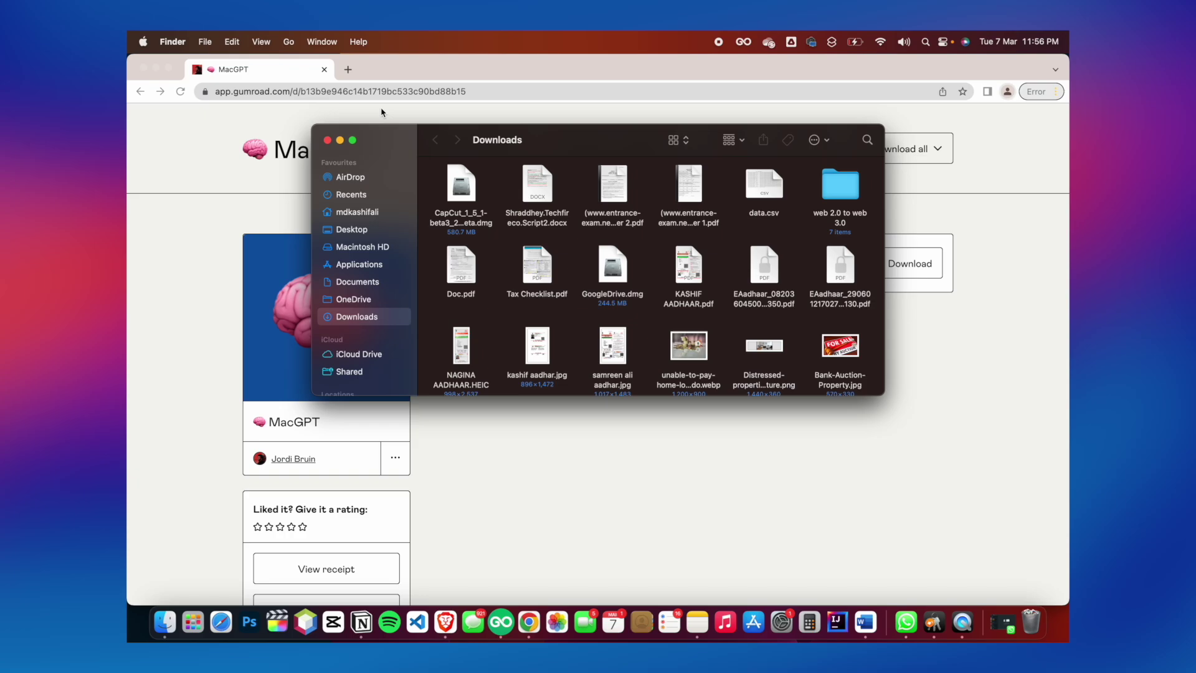
click(327, 140)
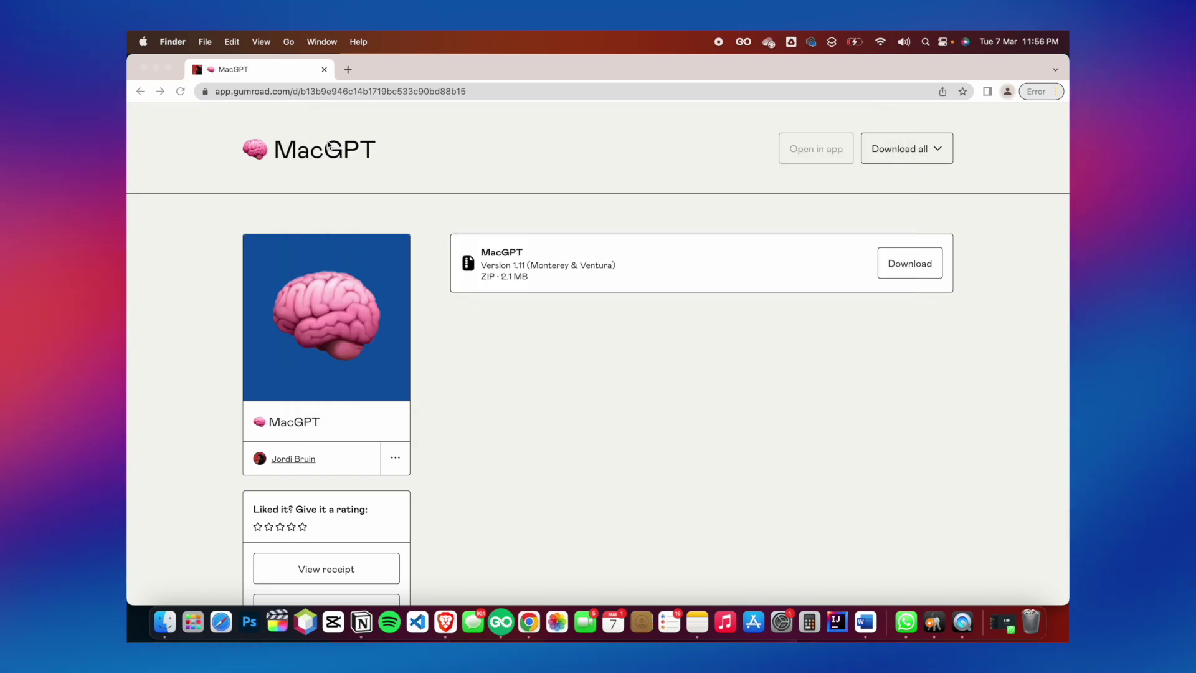
Launch MacGPT from Launchpad and approve opening the internet-downloaded app
click(193, 622)
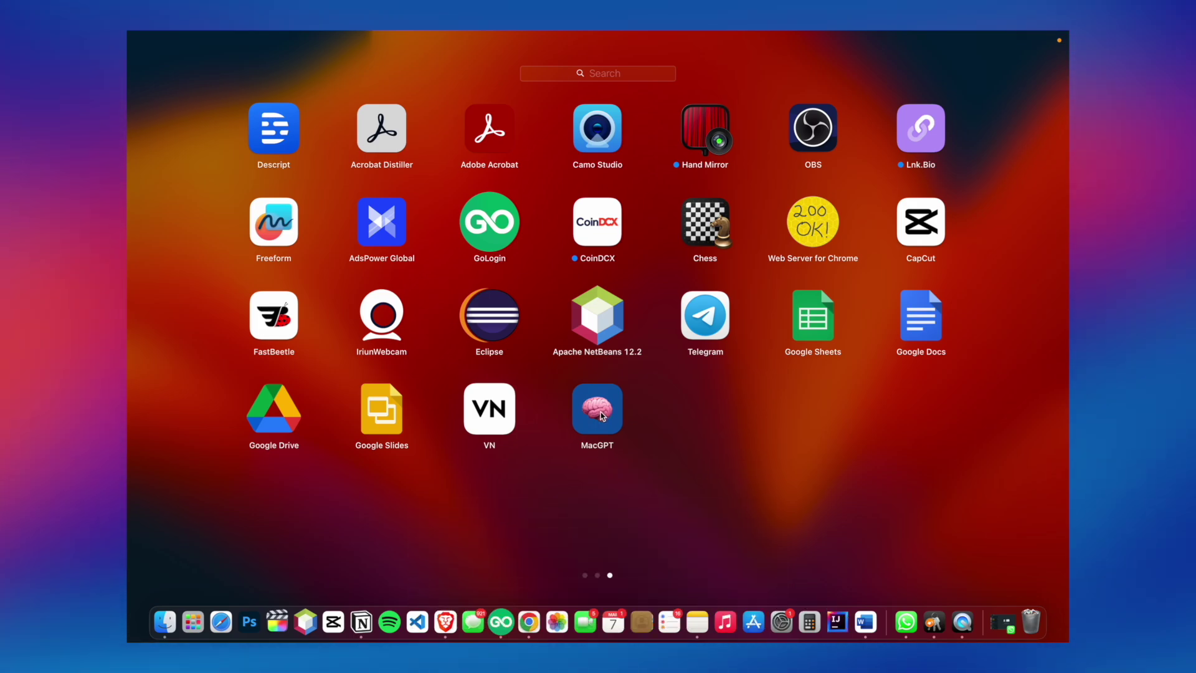
click(603, 416)
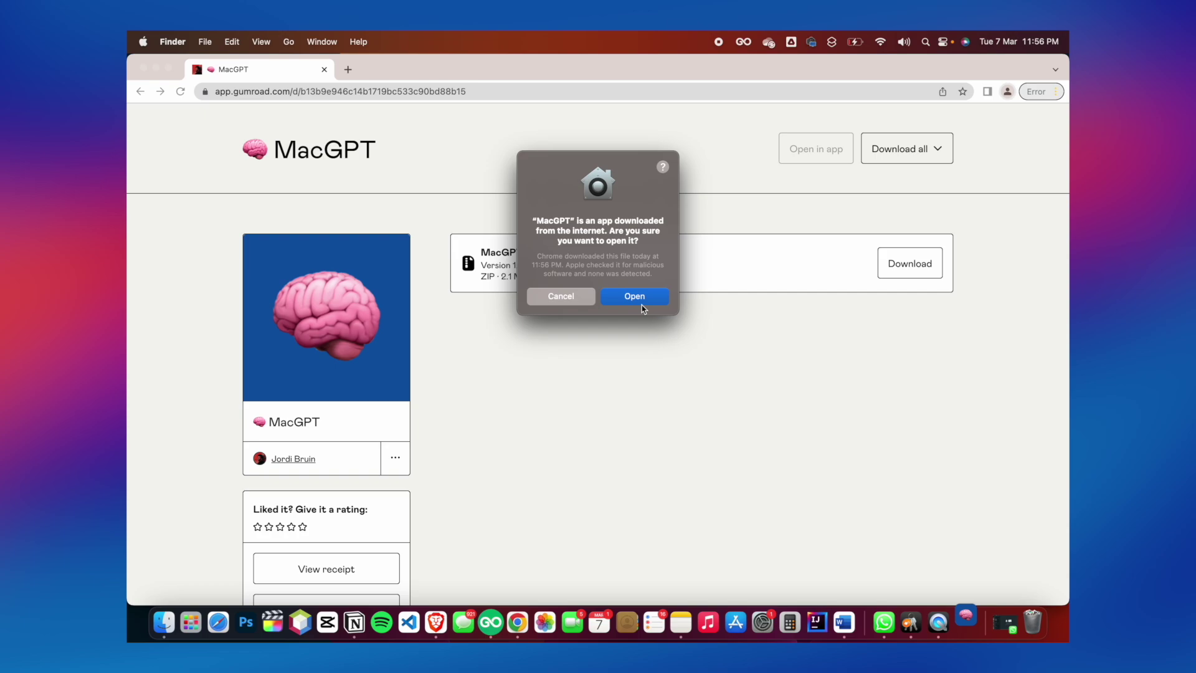
click(635, 297)
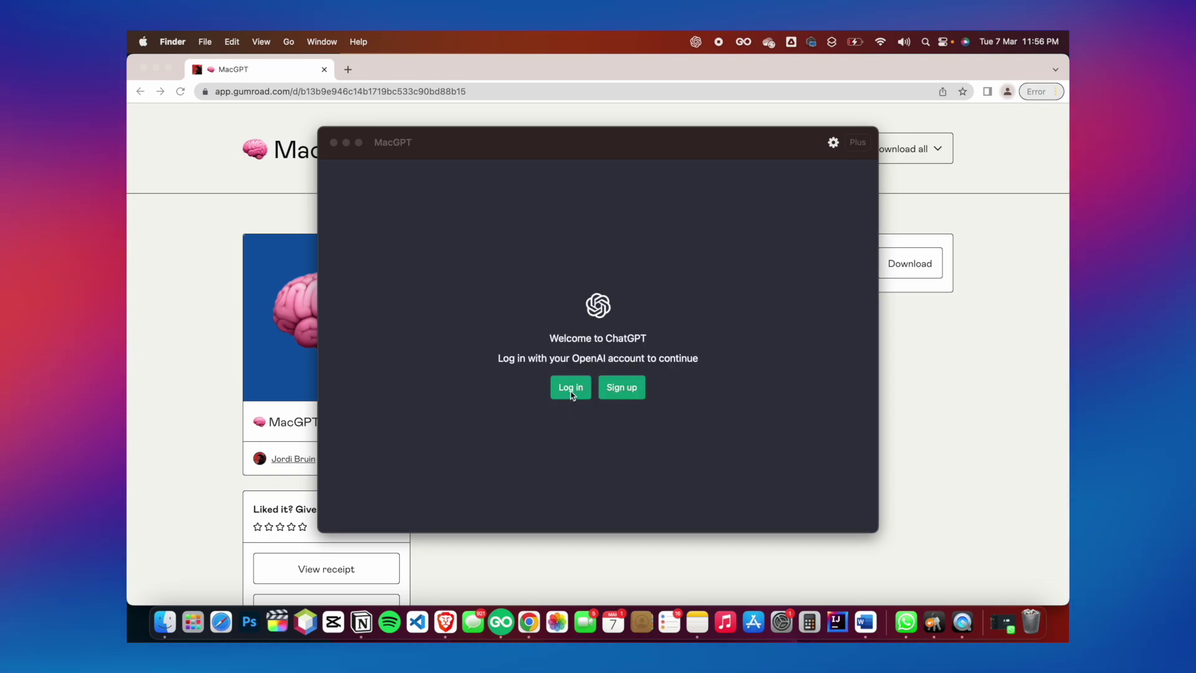
Log in to ChatGPT with Google, submitting the account email and pasted password
click(571, 388)
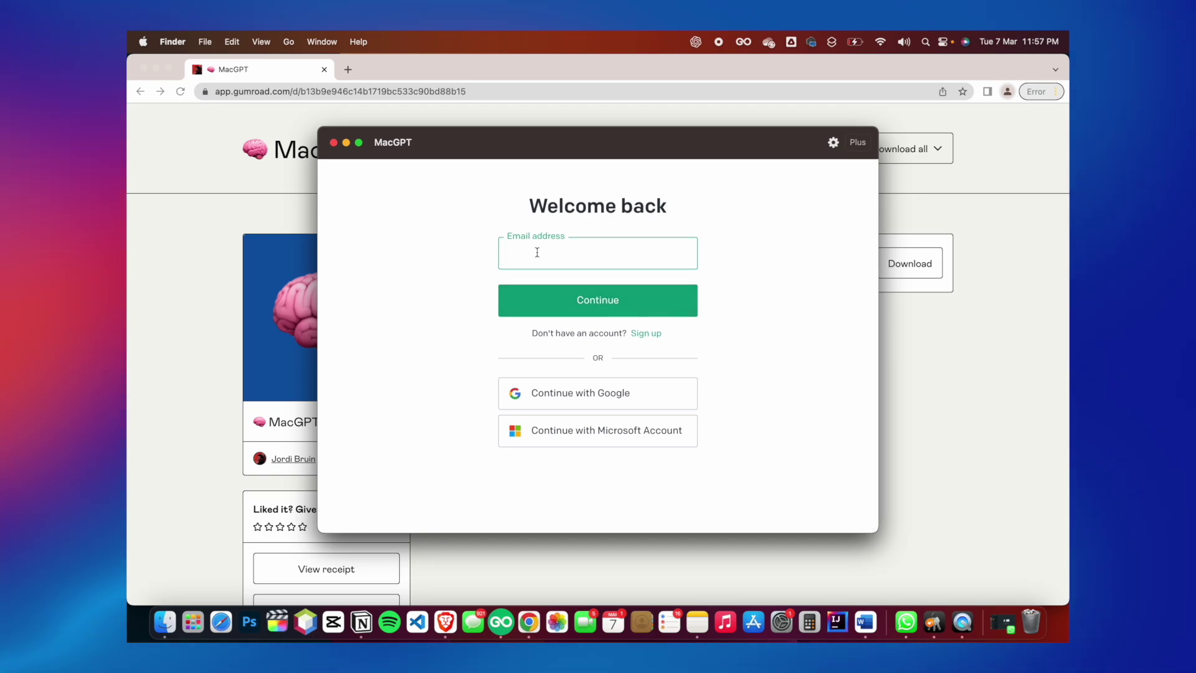
click(553, 396)
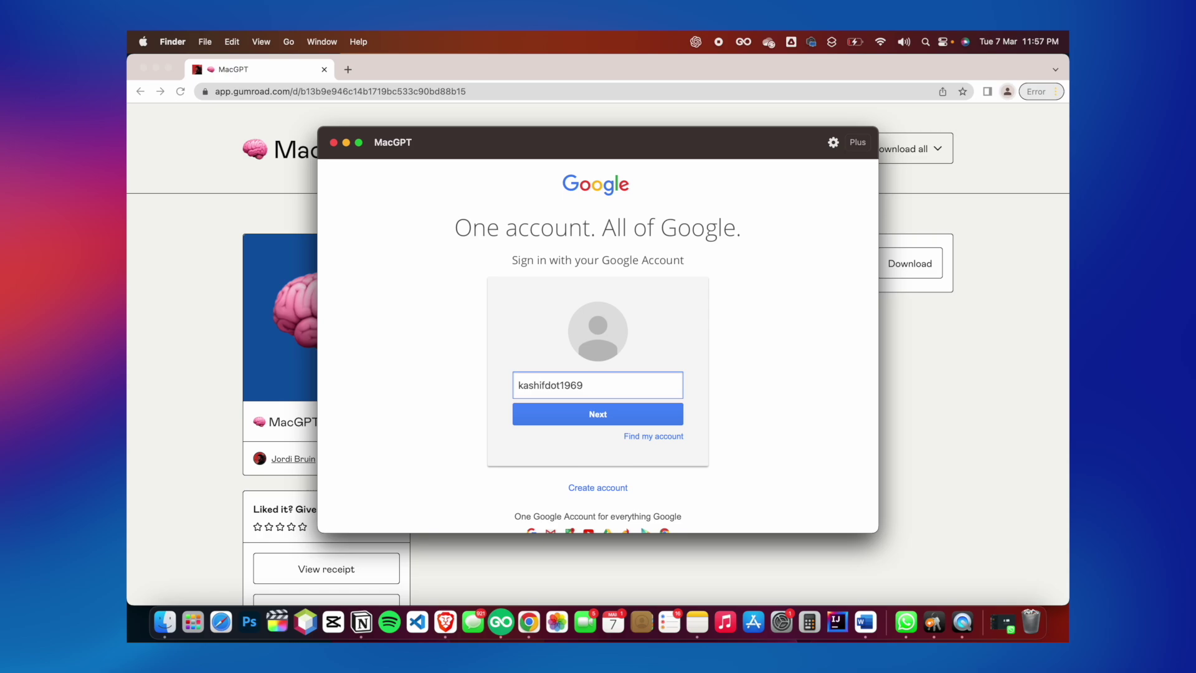
key(Return)
key(super+v)
key(Return)
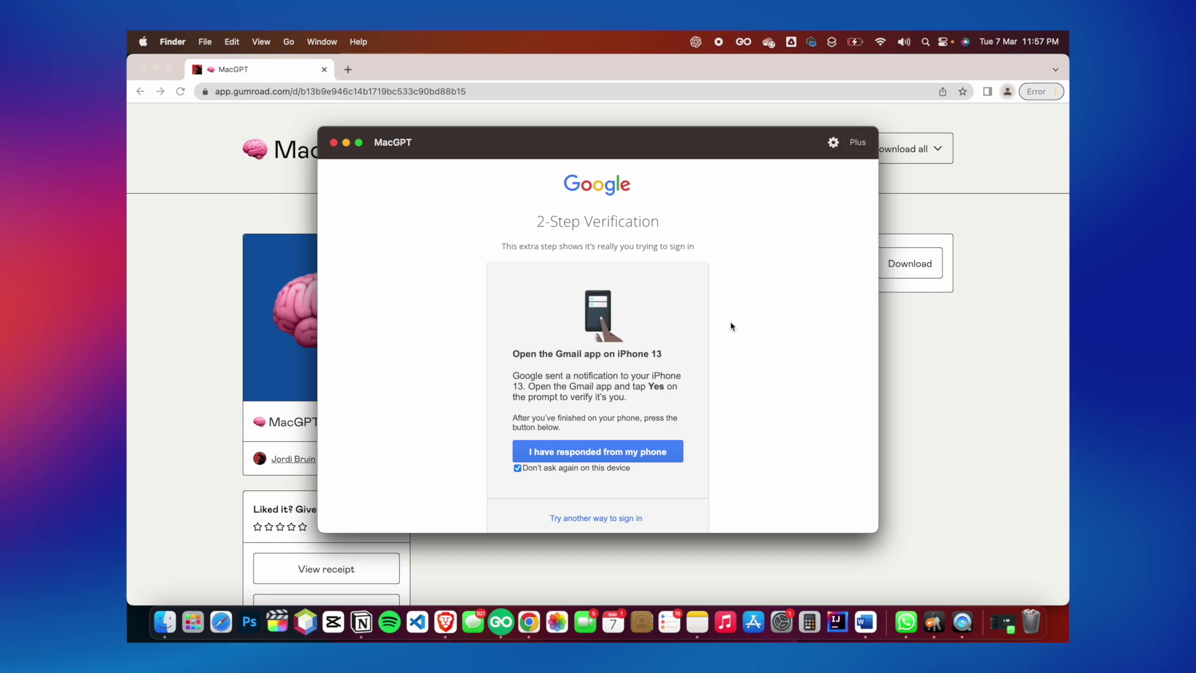
Confirm the phone sign-in approval and dismiss the research preview intro notices
click(586, 451)
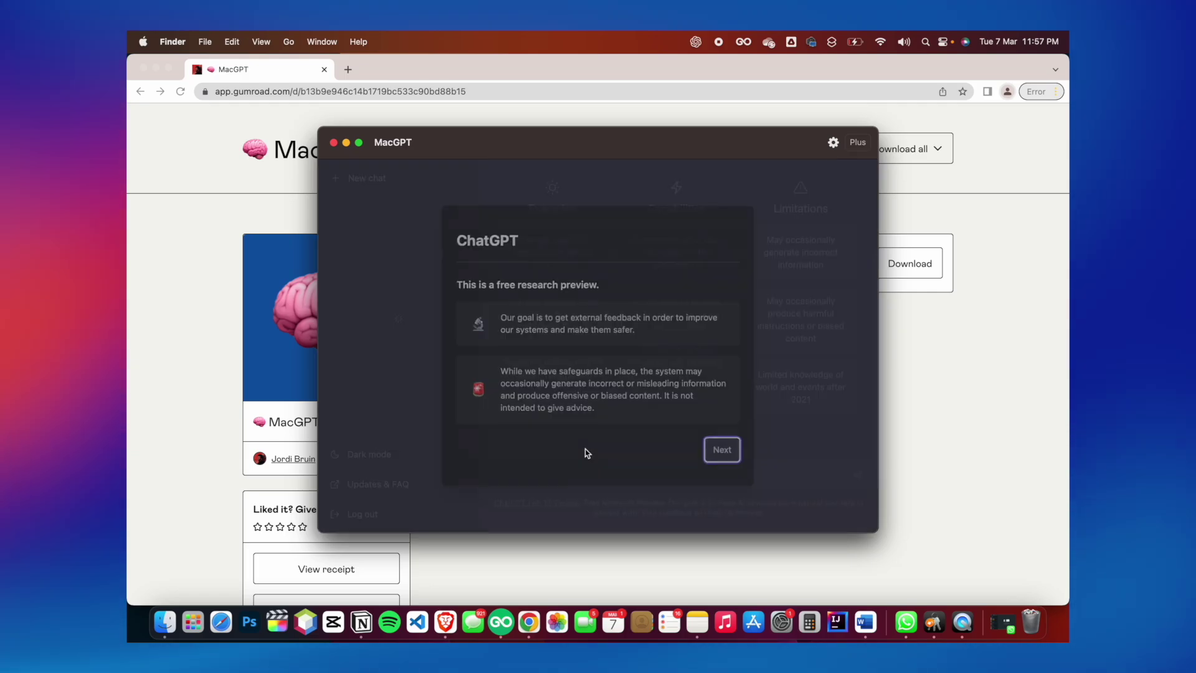
click(725, 453)
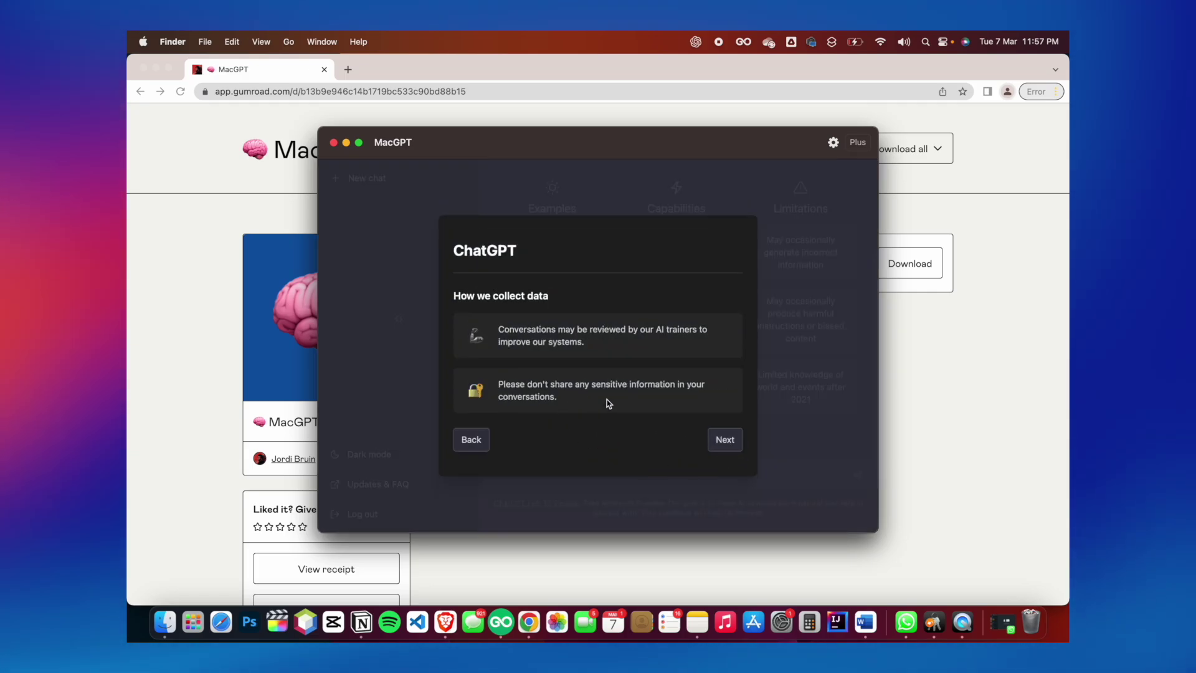
click(725, 439)
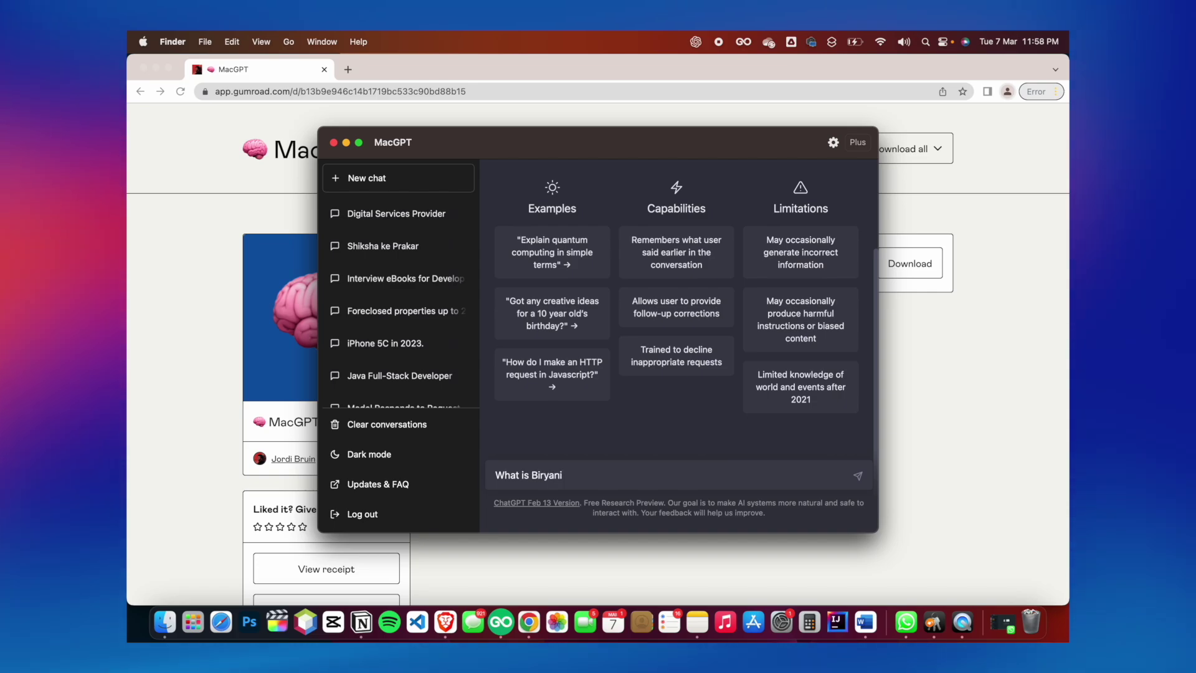
text(?)
Send the question 'What is Biryani?' to ChatGPT
key(Return)
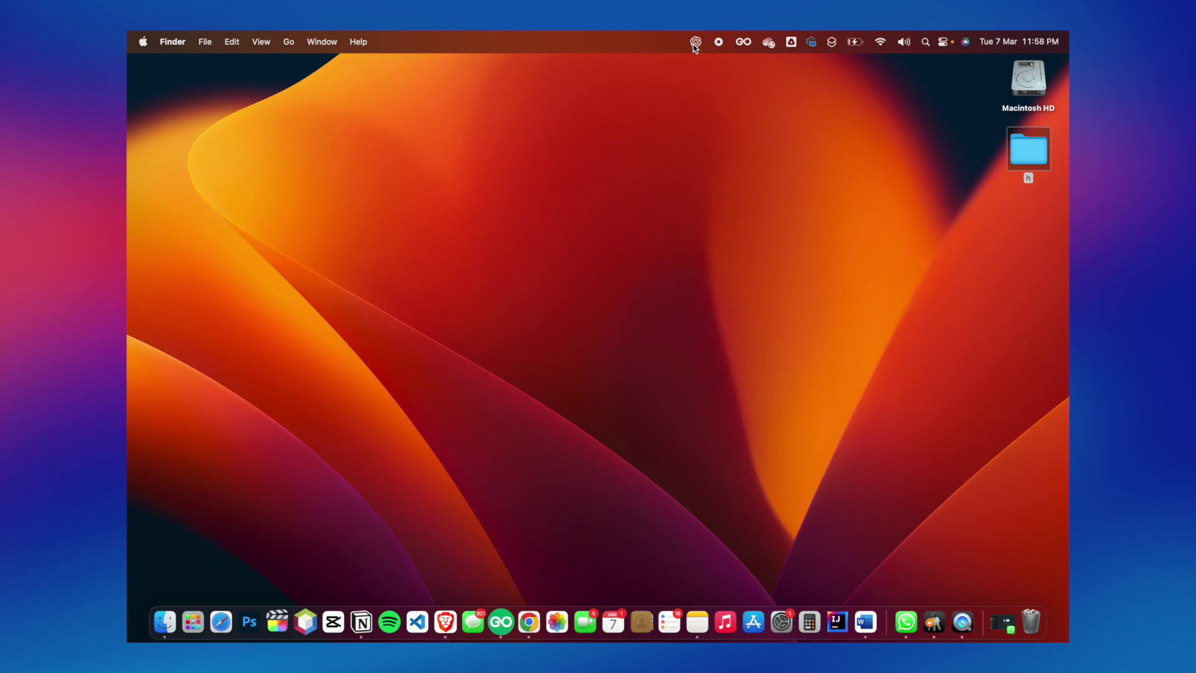
Open the MacGPT menu bar popup and focus its new-chat message field
click(696, 42)
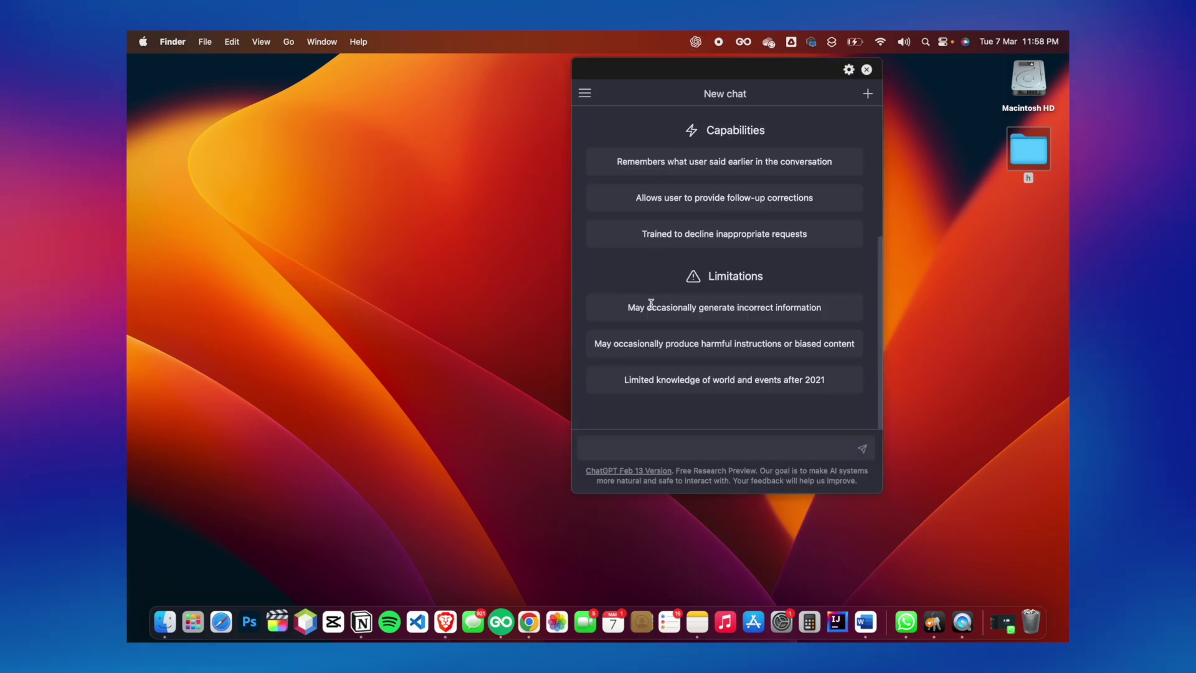
scroll(650, 306, up, 5)
scroll(651, 306, down, 5)
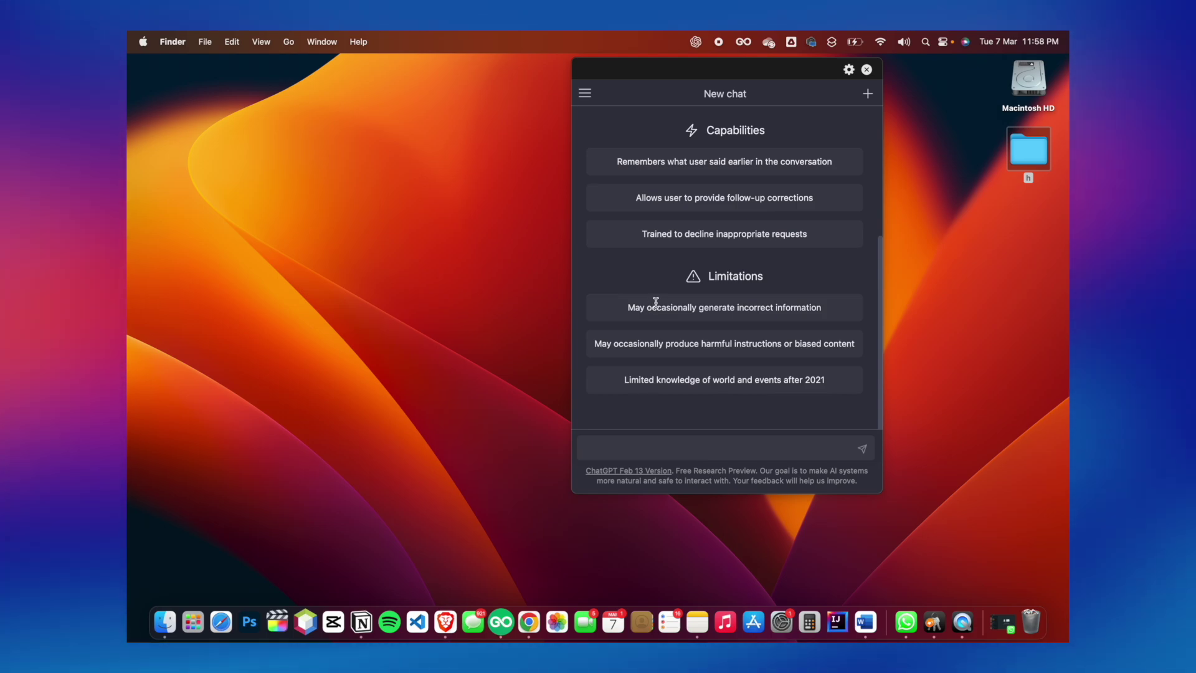
click(654, 443)
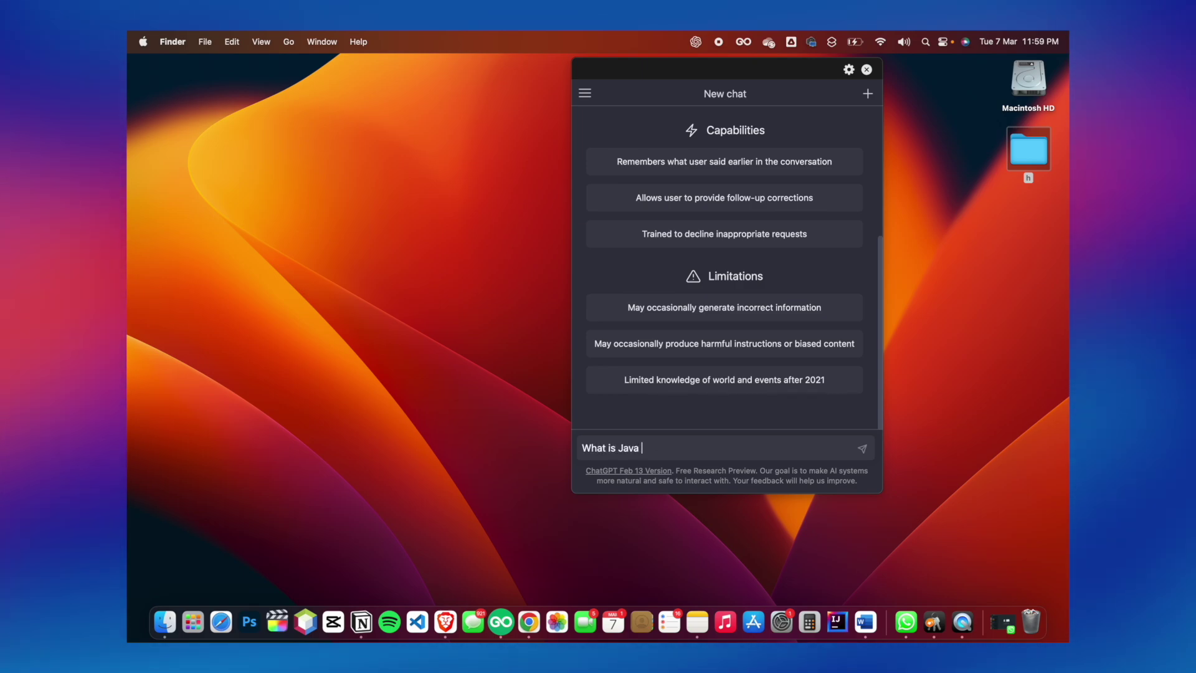
text(write a )
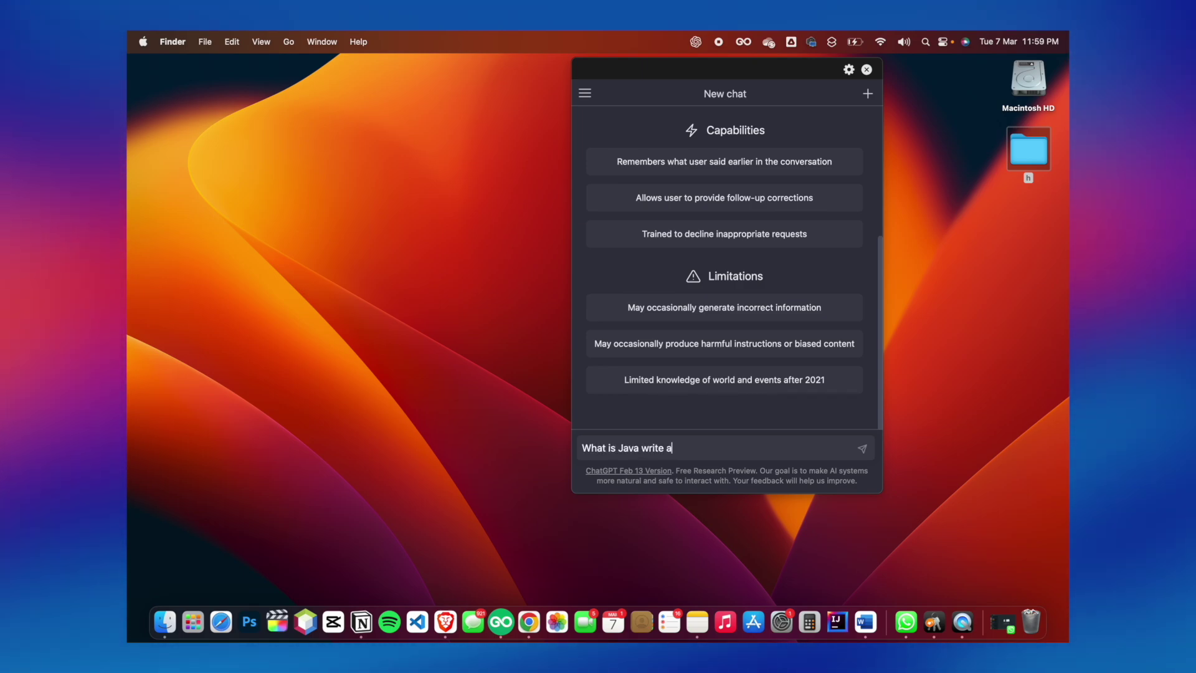
text(simple)
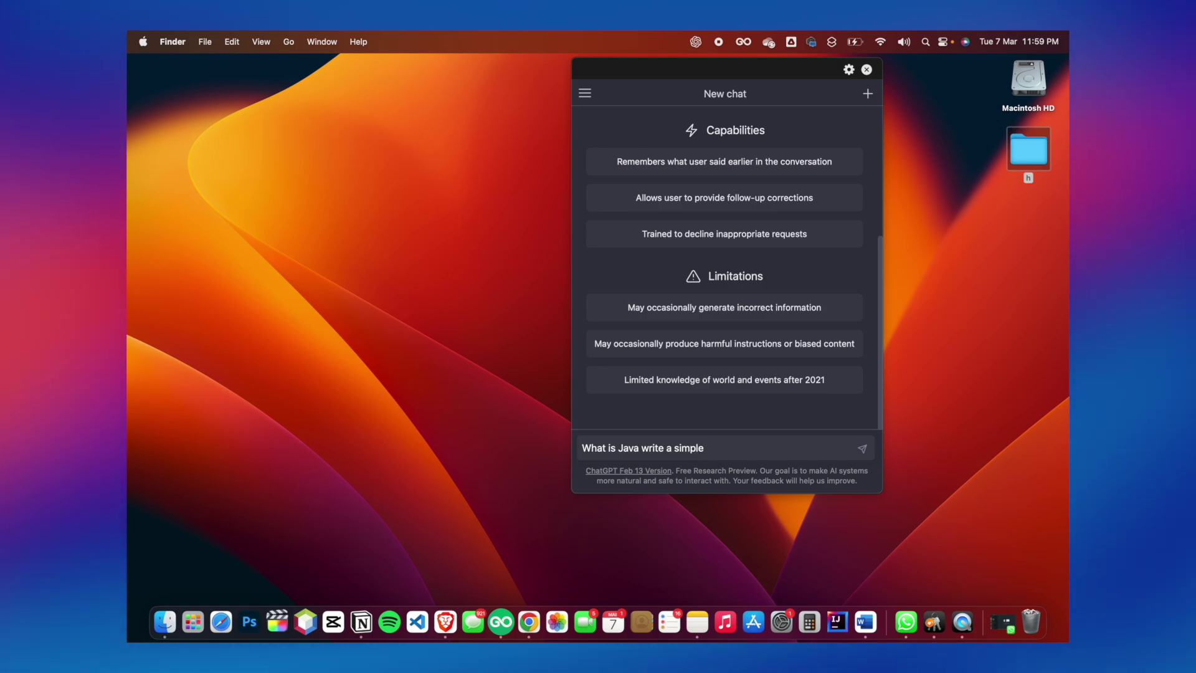
text( code)
Send 'What is Java write a simple code' to ChatGPT
key(Return)
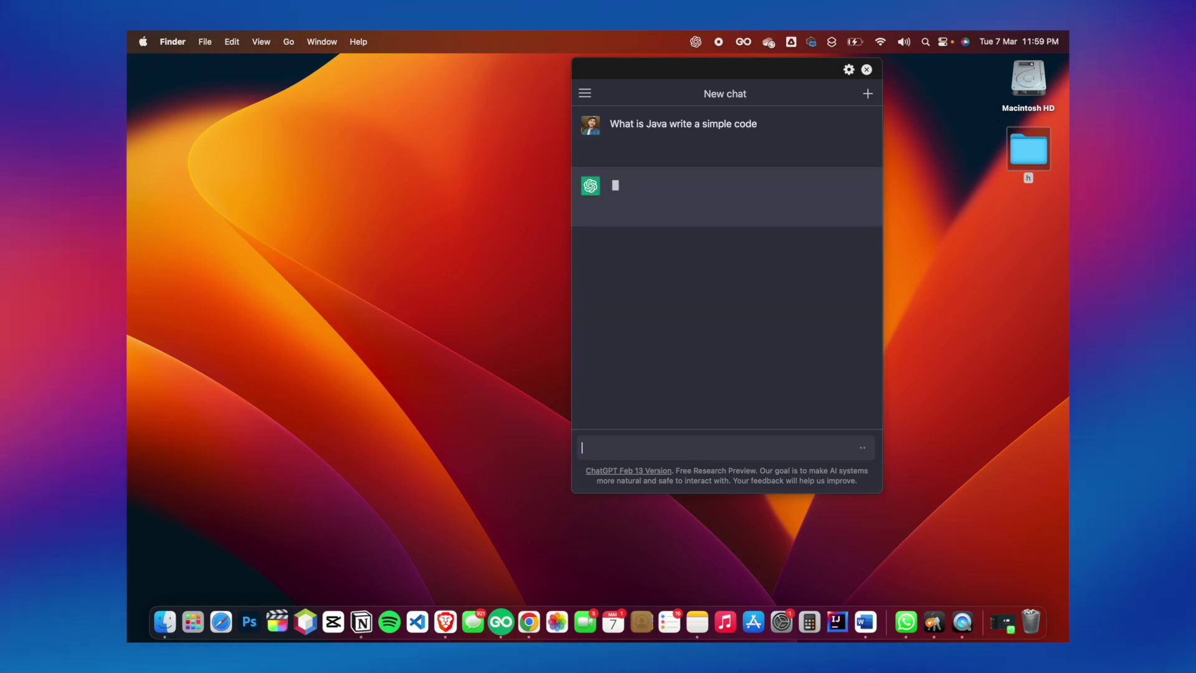